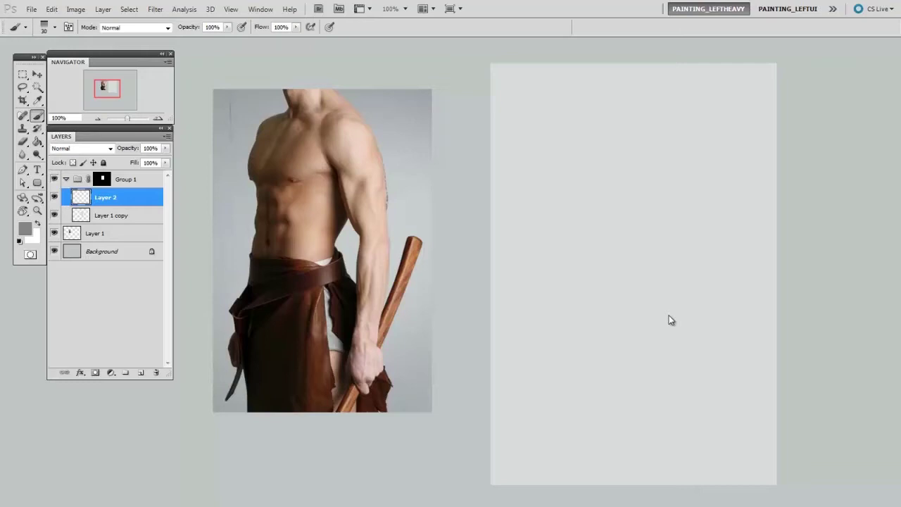
Sketch large-brush gesture lines for the torso's left side, front, arm outline and leg
key(bracketright)
key(bracketright)
drag(590, 89, 560, 203)
drag(600, 113, 569, 293)
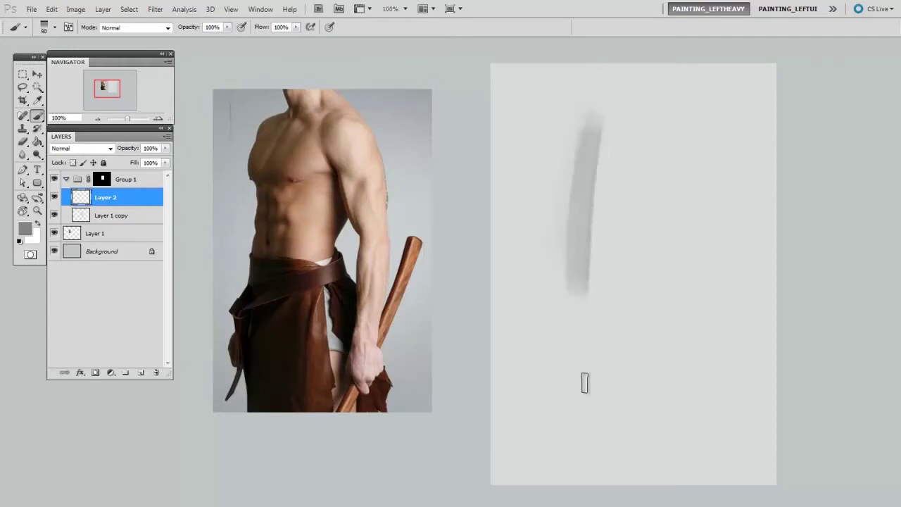
key(bracketleft)
drag(666, 127, 637, 266)
mouse_move(666, 228)
mouse_down()
mouse_move(612, 302)
mouse_move(667, 229)
mouse_up()
drag(560, 299, 579, 484)
Draw the belt oval, the leg contours below it and the shoulder line
key(bracketleft)
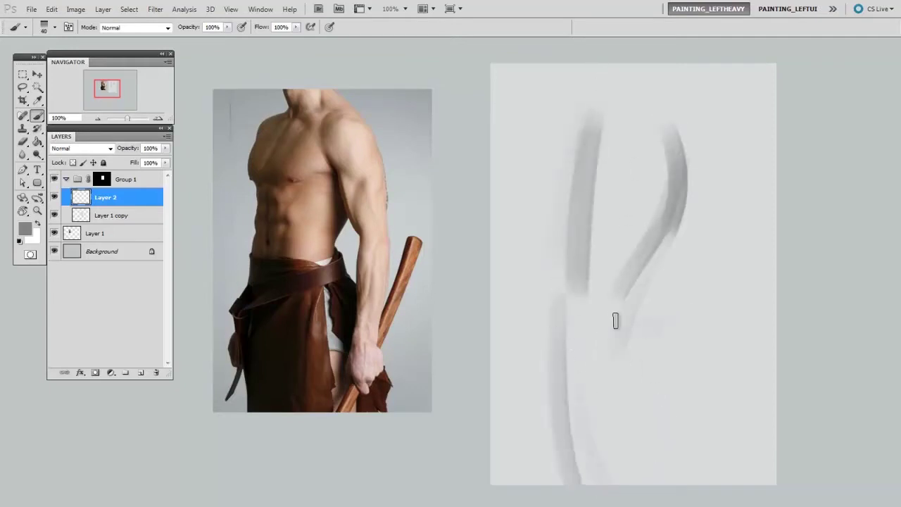
mouse_move(618, 317)
mouse_down()
mouse_move(605, 326)
mouse_move(676, 296)
mouse_move(692, 467)
mouse_up()
drag(693, 406, 674, 478)
drag(658, 363, 673, 433)
drag(564, 144, 674, 123)
Add finer chest and shoulder-muscle curves and darken the figure's left side
key(bracketleft)
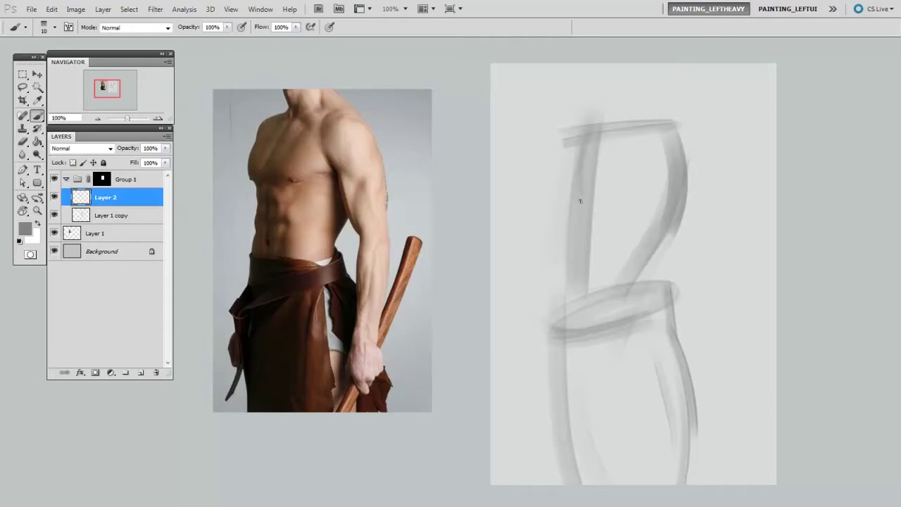
mouse_move(583, 145)
mouse_down()
mouse_move(595, 202)
mouse_move(584, 278)
mouse_up()
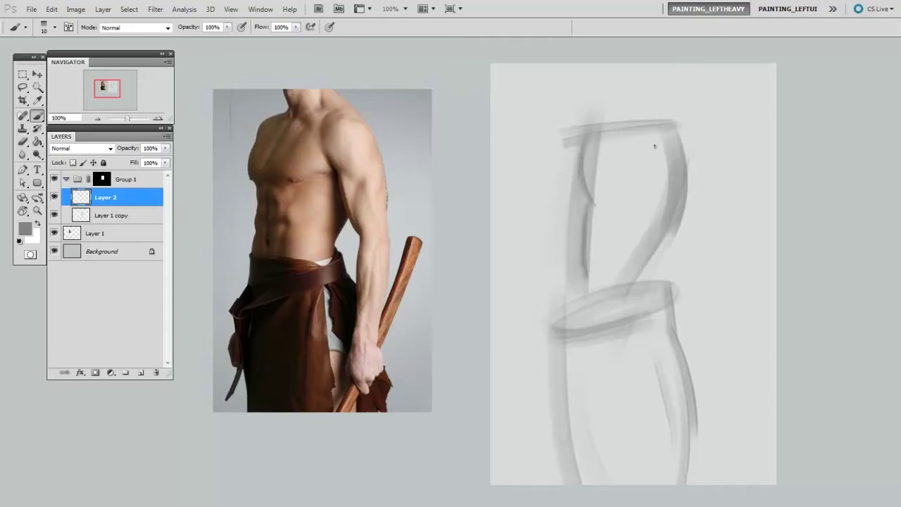
drag(659, 131, 668, 185)
mouse_move(548, 190)
mouse_down()
mouse_move(567, 204)
mouse_move(560, 134)
mouse_up()
key(e)
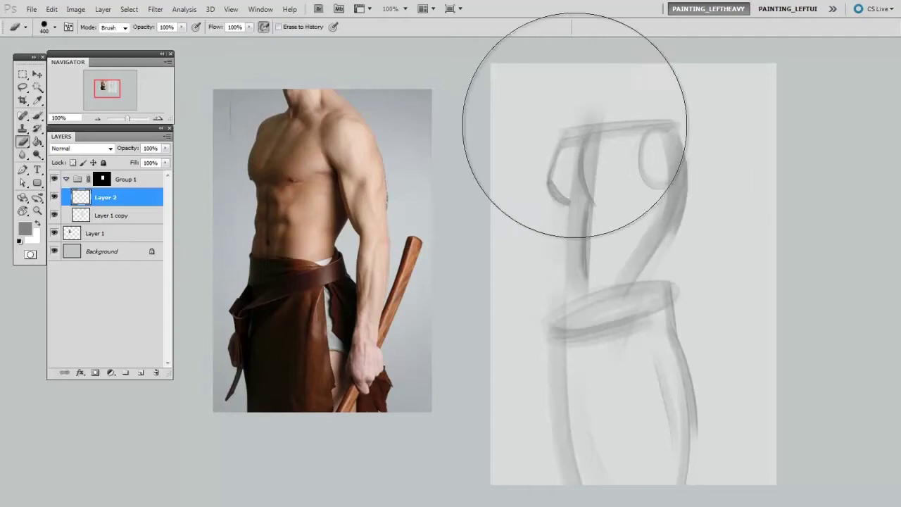
key(bracketleft)
key(bracketleft)
key(b)
Sketch the neck, outer arm, chest line and left torso edge, and darken the belt
mouse_move(590, 124)
mouse_down()
mouse_move(584, 83)
mouse_move(624, 83)
mouse_move(674, 148)
mouse_move(697, 219)
mouse_up()
drag(679, 134, 683, 250)
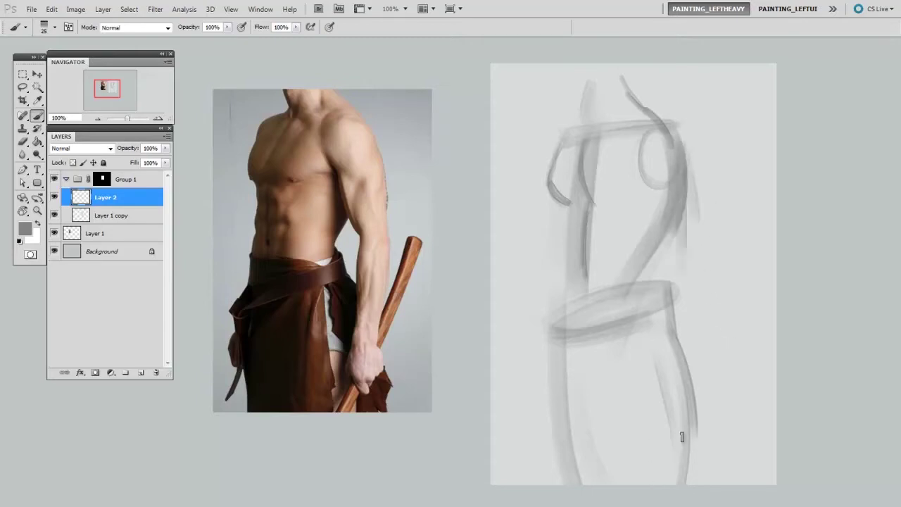
mouse_move(566, 202)
mouse_down()
mouse_move(616, 203)
mouse_move(577, 200)
mouse_move(595, 262)
mouse_move(591, 243)
mouse_up()
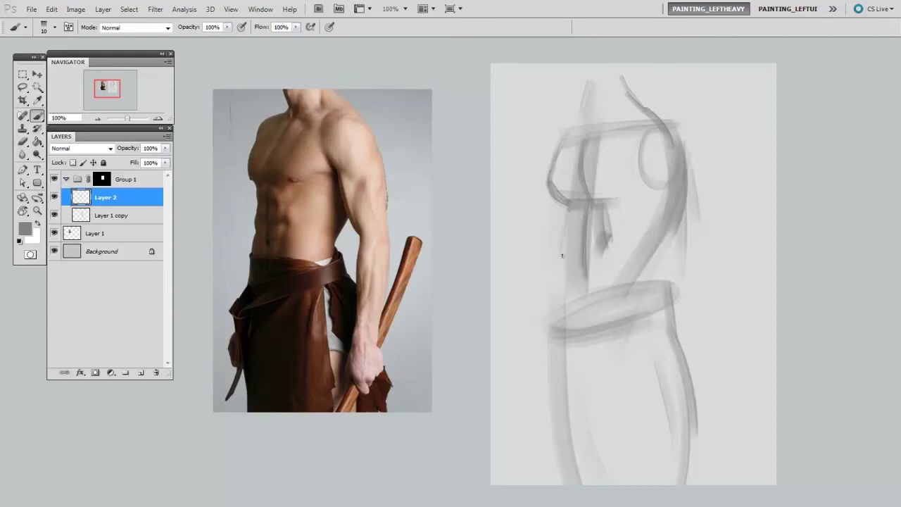
drag(561, 212, 569, 265)
key(bracketright)
drag(556, 332, 658, 295)
key(bracketleft)
key(bracketleft)
key(bracketleft)
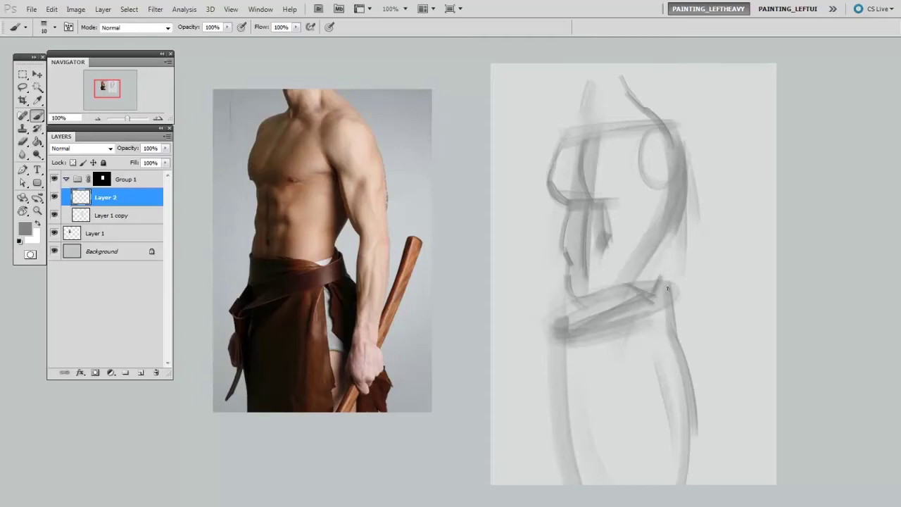
Lighten the arm edge, then shade the chest and redraw the shoulder, arm and leg contours
key(e)
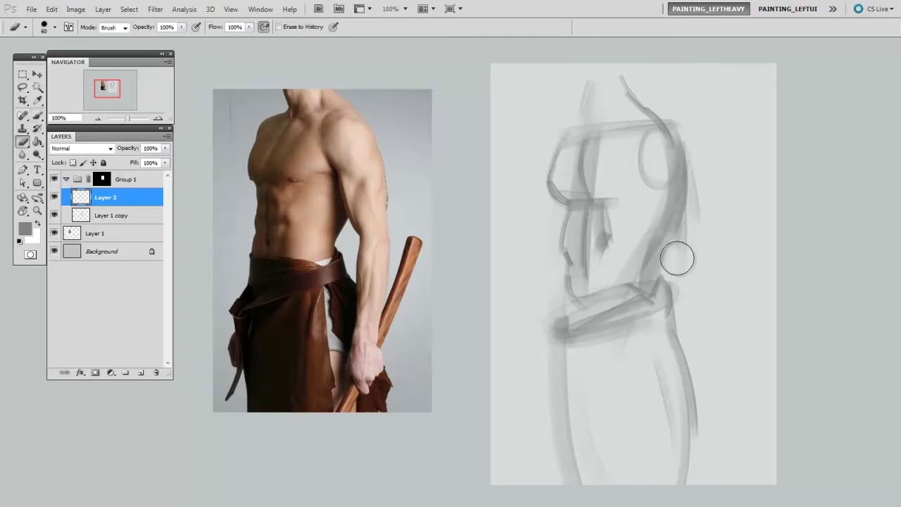
drag(666, 261, 669, 260)
key(bracketright)
key(bracketright)
key(bracketright)
key(bracketright)
key(bracketright)
key(bracketright)
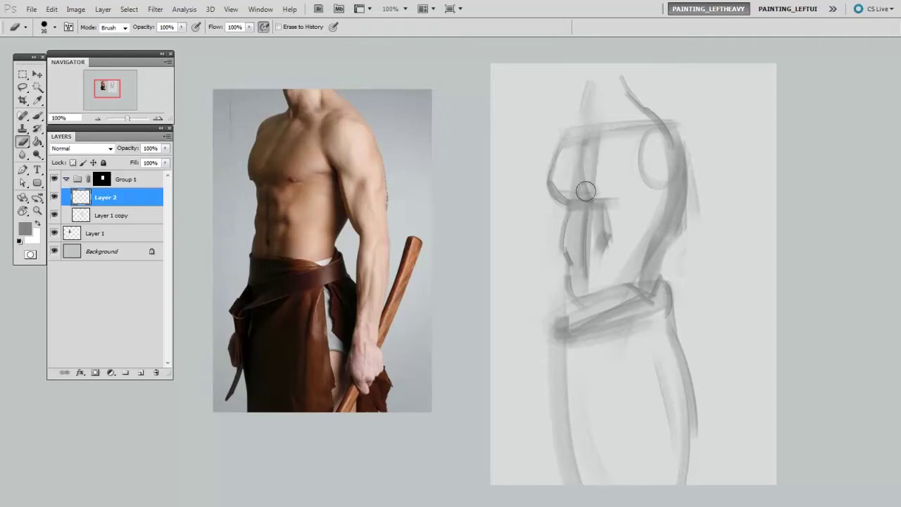
key(b)
mouse_move(589, 200)
mouse_down()
mouse_move(612, 141)
mouse_move(610, 183)
mouse_up()
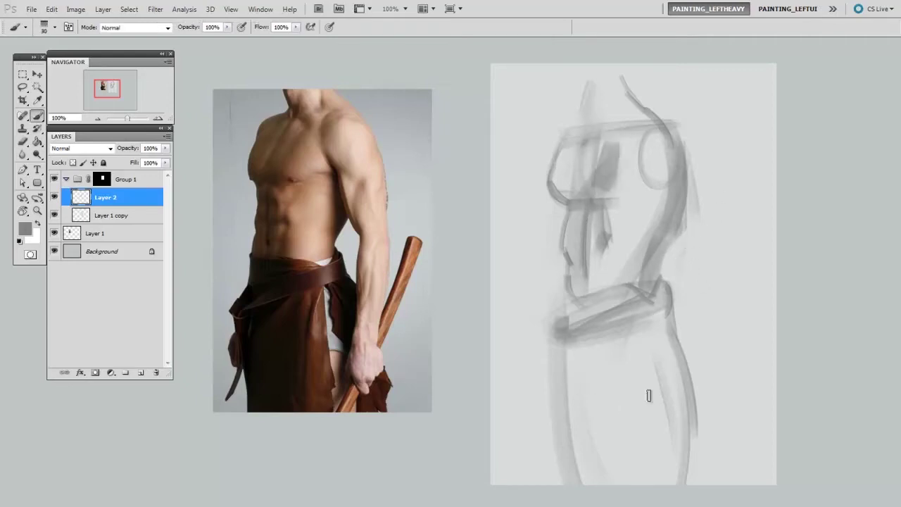
key(bracketleft)
key(bracketleft)
key(bracketleft)
drag(647, 132, 633, 176)
key(bracketright)
mouse_move(694, 157)
mouse_down()
mouse_move(701, 226)
mouse_move(701, 149)
mouse_move(707, 240)
mouse_move(677, 321)
mouse_up()
key(bracketleft)
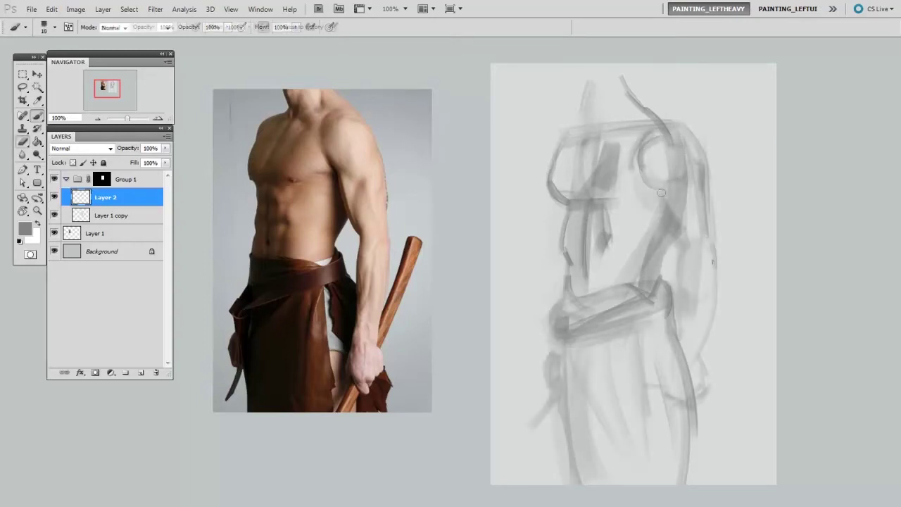
drag(584, 345, 571, 478)
Erase and clean up the stray lines on the left shoulder
key(e)
drag(558, 138, 550, 176)
key(b)
drag(572, 134, 553, 204)
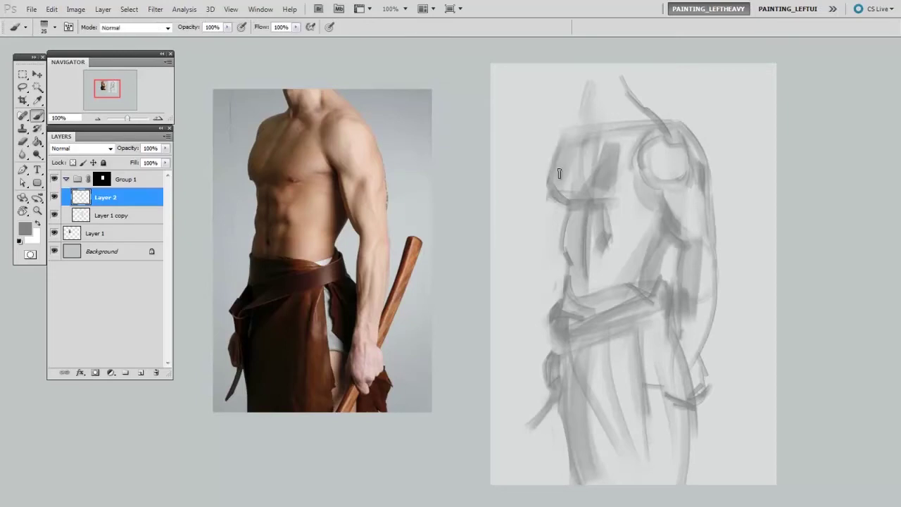
key(e)
key(bracketleft)
drag(552, 167, 555, 199)
key(b)
key(bracketleft)
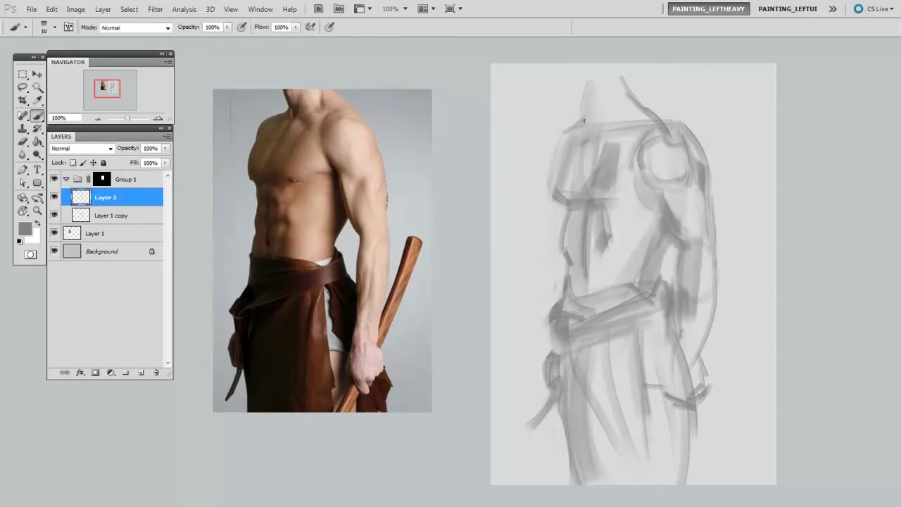
Sketch the top of the head and lightly erase its strokes
drag(584, 121, 591, 81)
key(bracketright)
key(e)
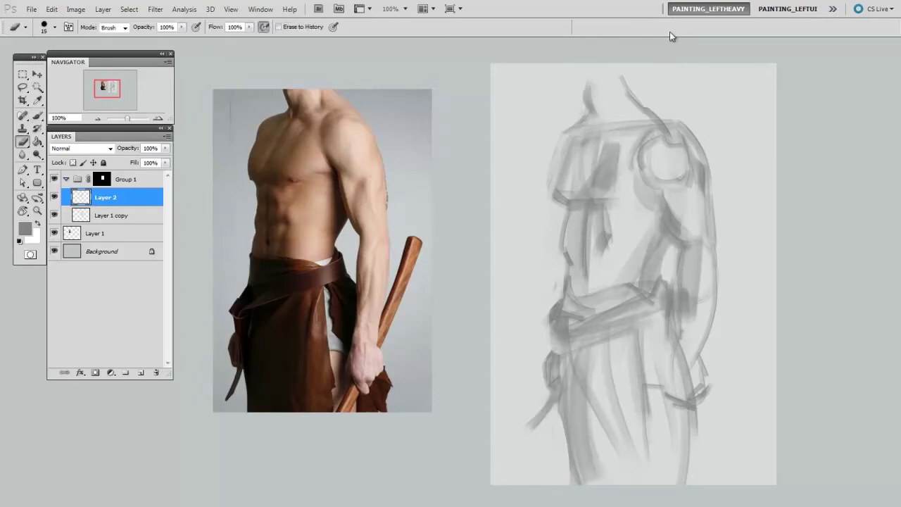
key(b)
drag(635, 89, 643, 93)
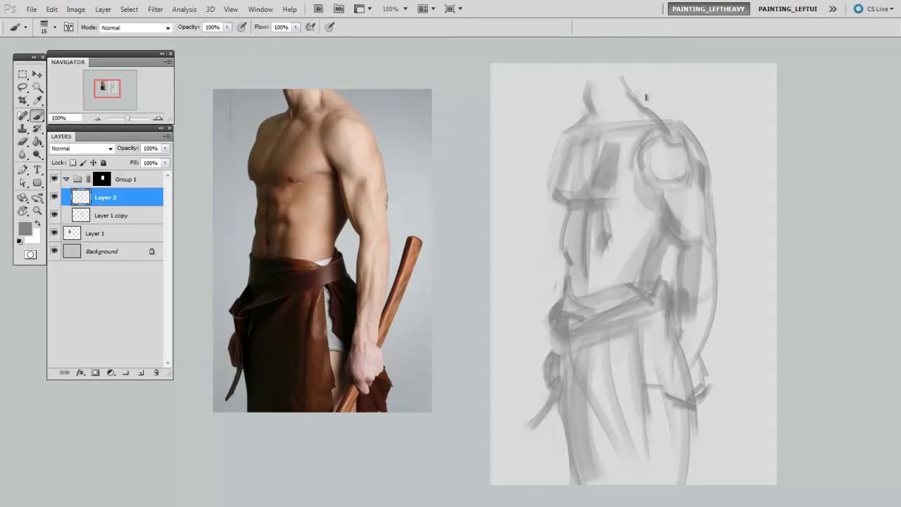
key(e)
key(bracketright)
key(bracketright)
drag(587, 105, 591, 83)
key(b)
key(e)
Darken the right shoulder and neck line and add small strokes near the head top
mouse_move(605, 115)
mouse_down()
mouse_move(603, 95)
mouse_move(683, 136)
mouse_up()
key(b)
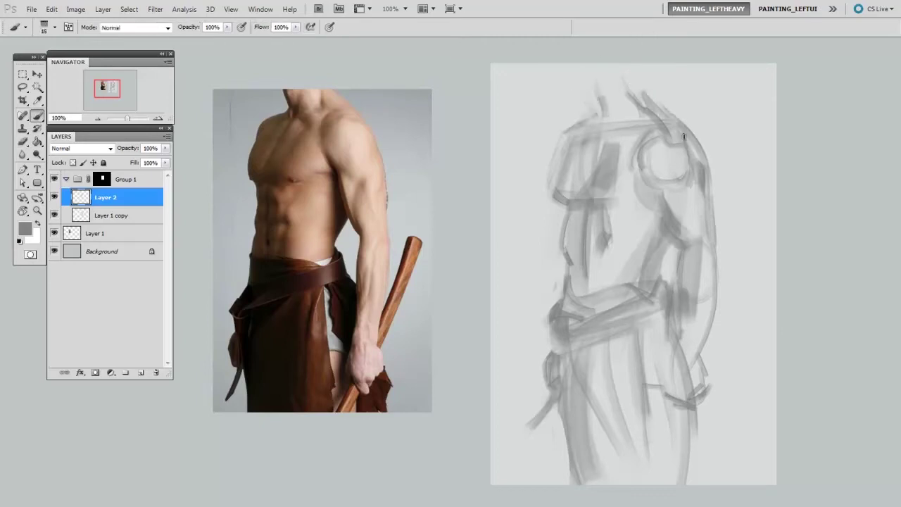
drag(657, 106, 683, 125)
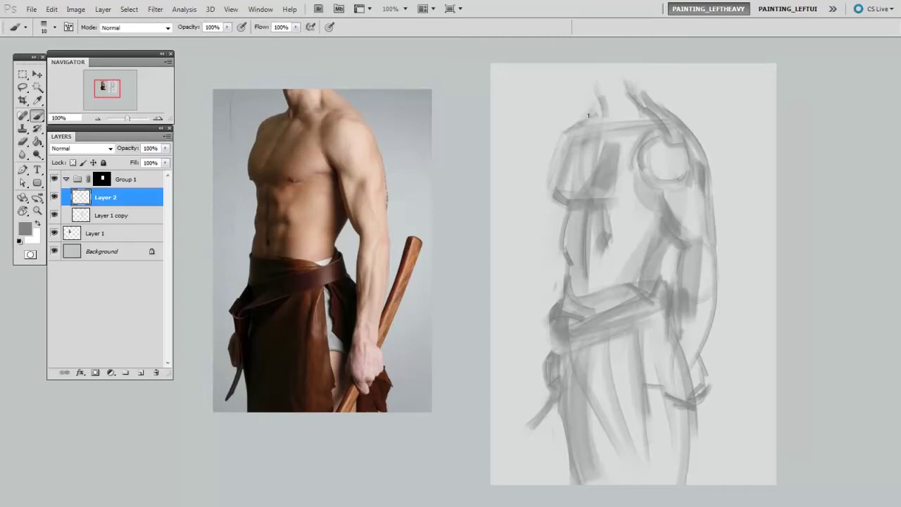
mouse_move(623, 115)
mouse_down()
mouse_move(597, 90)
mouse_move(595, 106)
mouse_move(590, 98)
mouse_up()
key(e)
key(b)
key(e)
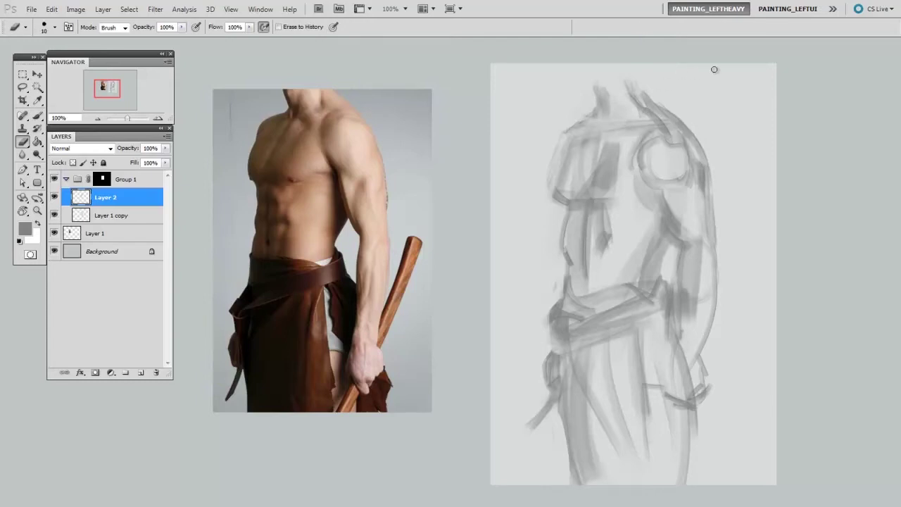
Enlarge the Eraser to about 40 px and lighten part of the shoulder outline
key(bracketright)
key(bracketright)
key(bracketright)
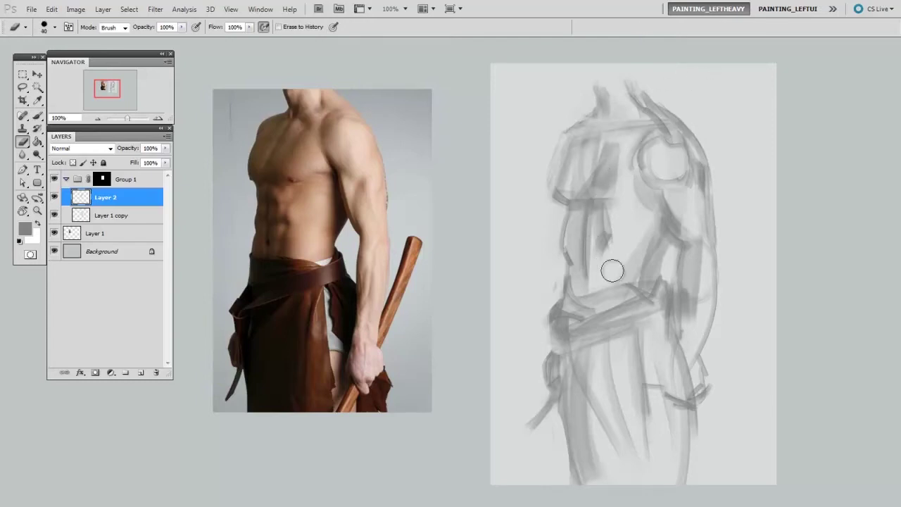
key(bracketleft)
key(bracketleft)
key(bracketleft)
key(b)
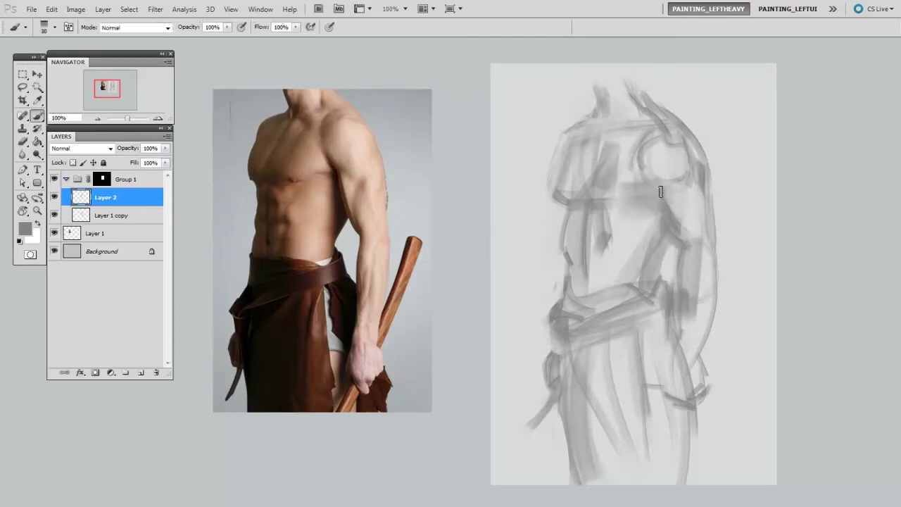
key(e)
key(bracketright)
key(bracketright)
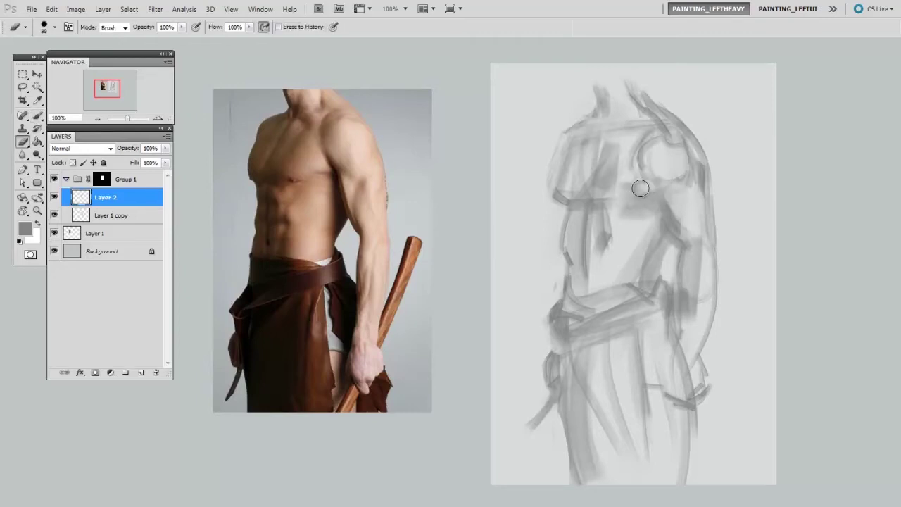
key(bracketright)
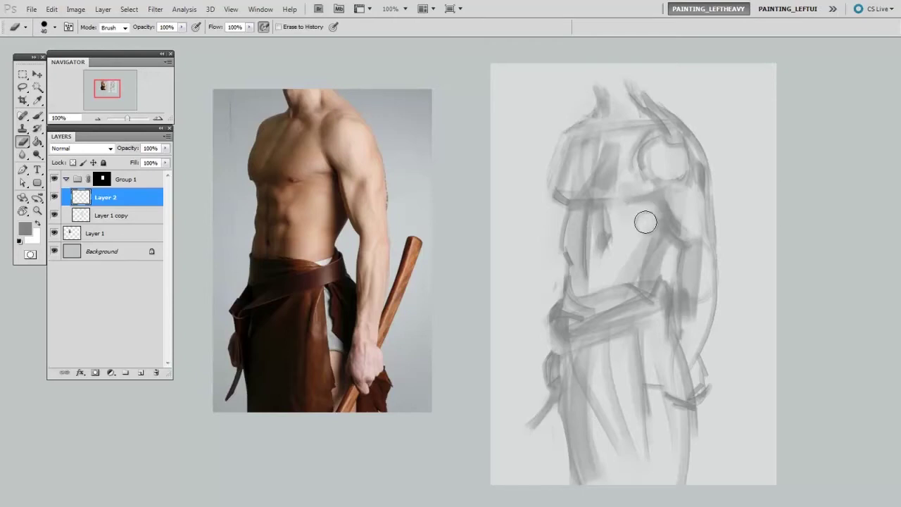
key(bracketright)
key(bracketright)
key(bracketright)
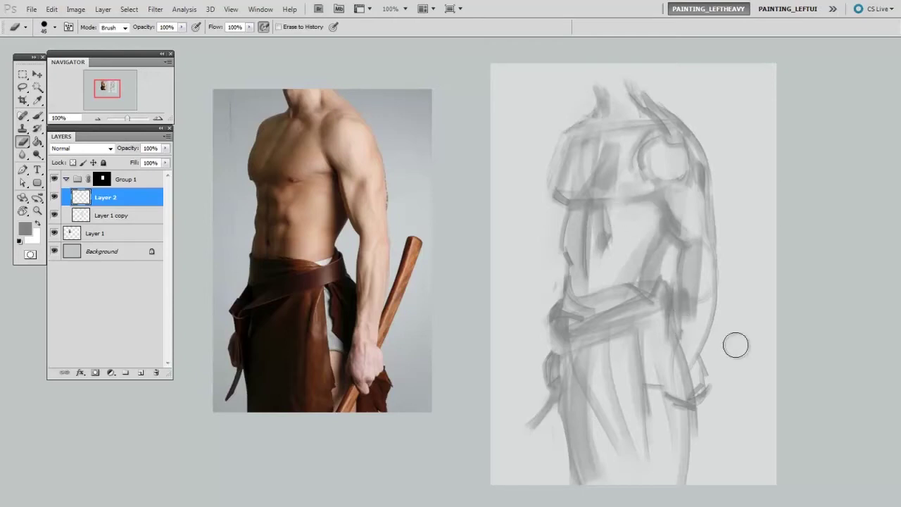
key(bracketleft)
drag(584, 133, 582, 136)
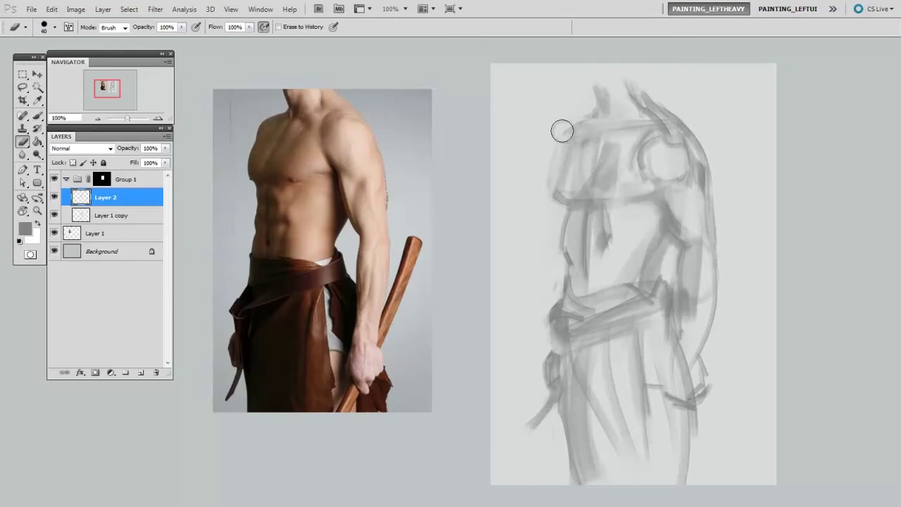
Set up a black 3 px Brush for fine lines
key(b)
key(d)
key(bracketleft)
key(bracketleft)
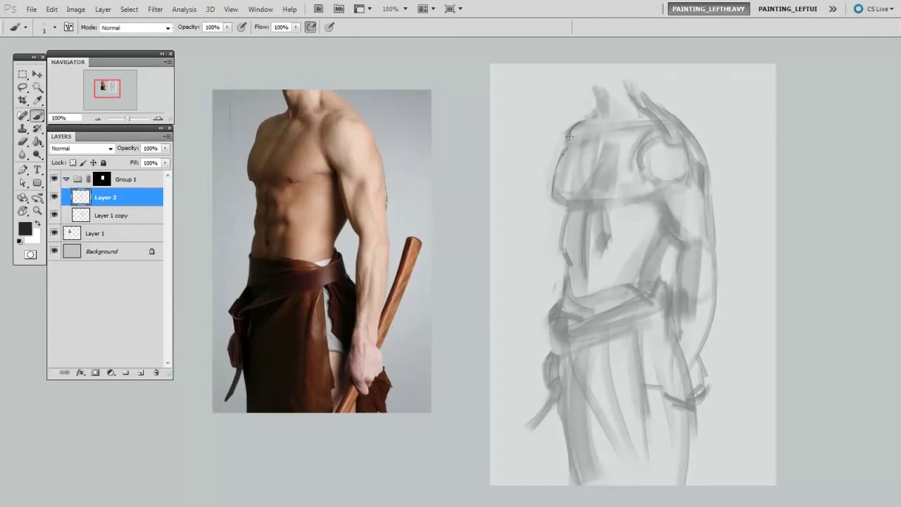
Sample several neck greys and repaint the neck smoother and lighter
key(e)
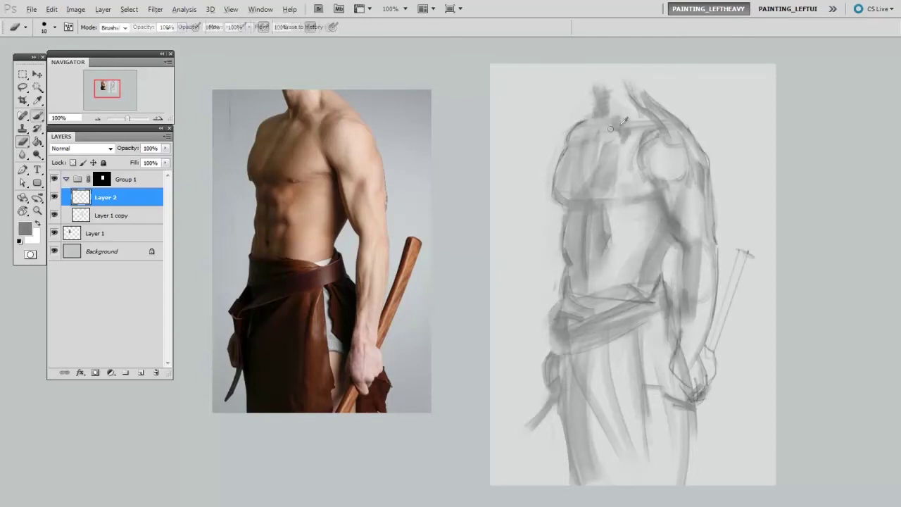
key(b)
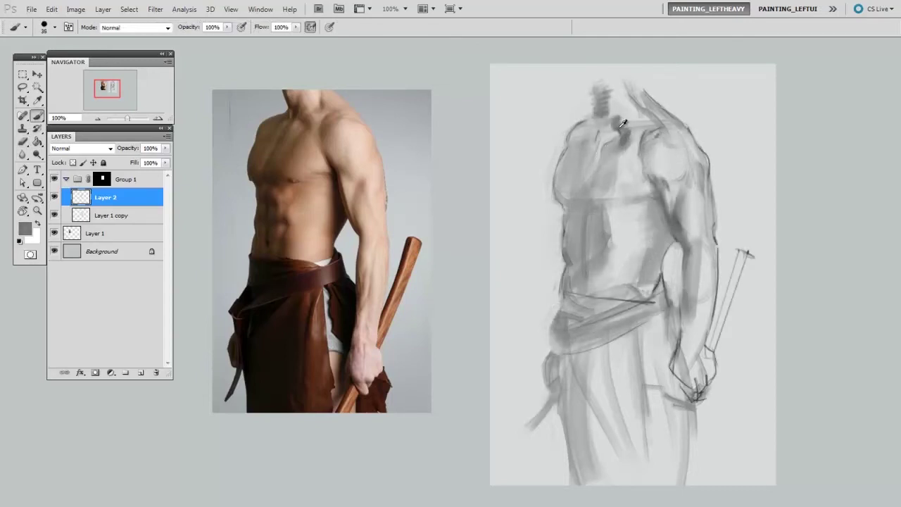
key(bracketright)
key(bracketright)
alt+click(614, 126)
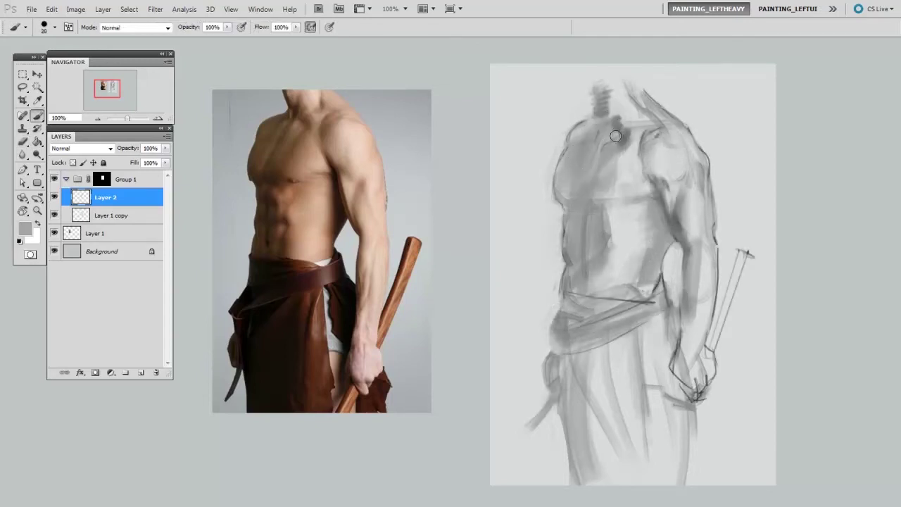
key(bracketleft)
key(bracketleft)
key(bracketleft)
alt+click(610, 106)
alt+click(592, 107)
alt+click(604, 109)
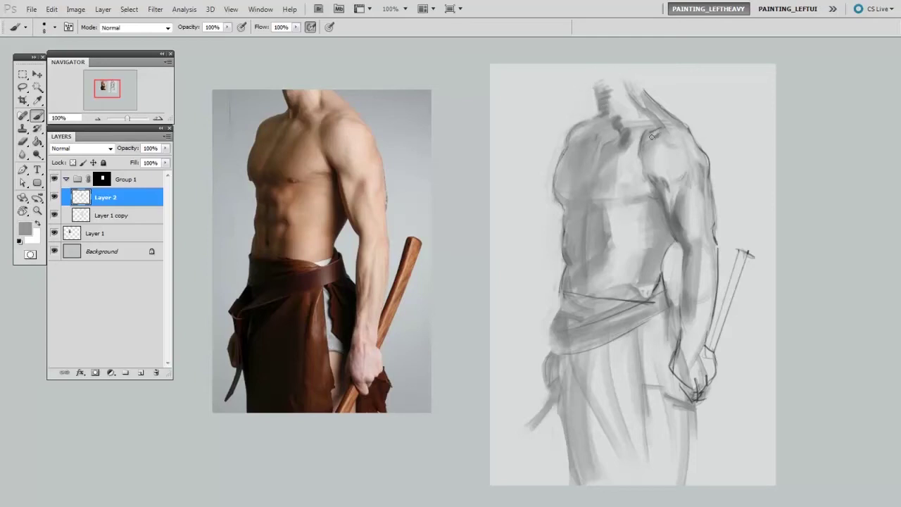
alt+click(608, 121)
drag(611, 109, 609, 79)
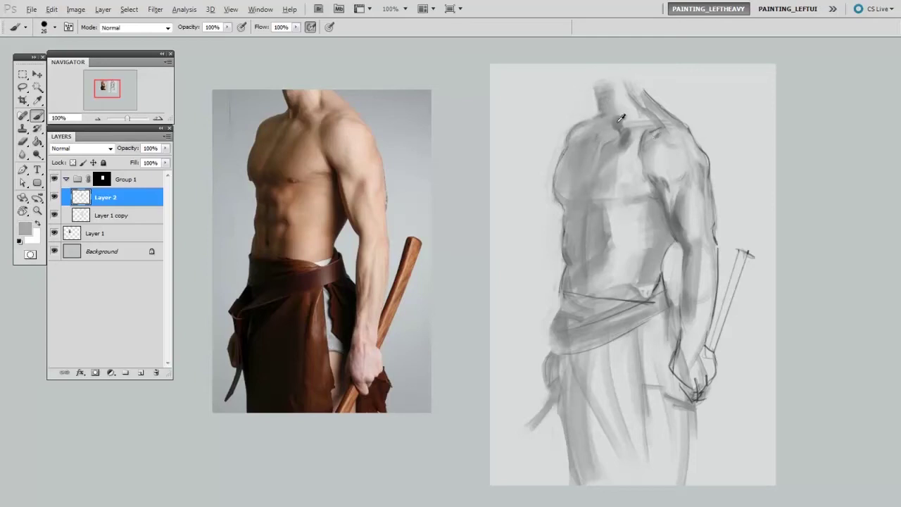
Add darker neck strokes and shade the upper-left chest
alt+click(621, 118)
drag(618, 121, 605, 73)
alt+click(596, 102)
alt+click(598, 124)
alt+click(608, 121)
drag(580, 125, 602, 120)
Sample dark, near-white and mid chest greys while resizing the brush
alt+click(624, 133)
key(bracketright)
key(bracketright)
key(bracketright)
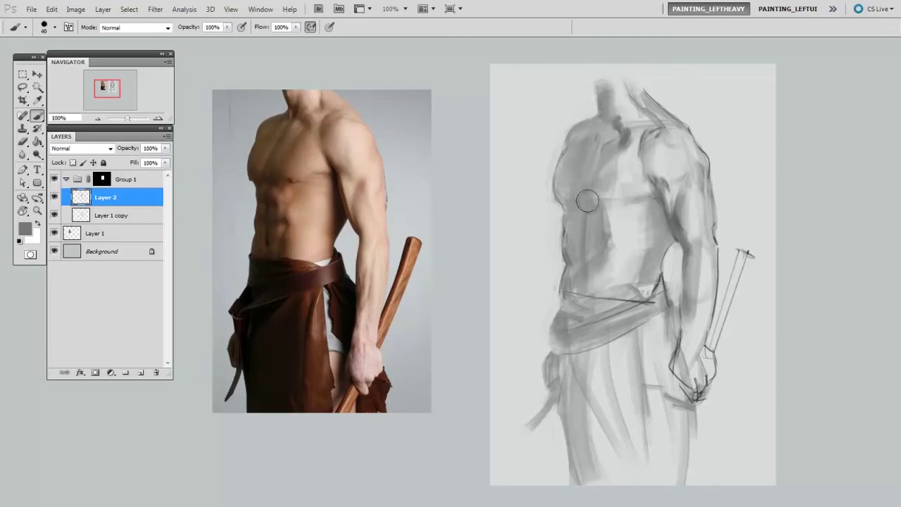
alt+click(588, 201)
key(bracketleft)
key(bracketleft)
key(bracketleft)
alt+click(604, 183)
Sample greys from the chest, shoulder and neck while enlarging the brush
alt+click(604, 205)
key(bracketright)
key(bracketright)
key(bracketright)
alt+click(592, 232)
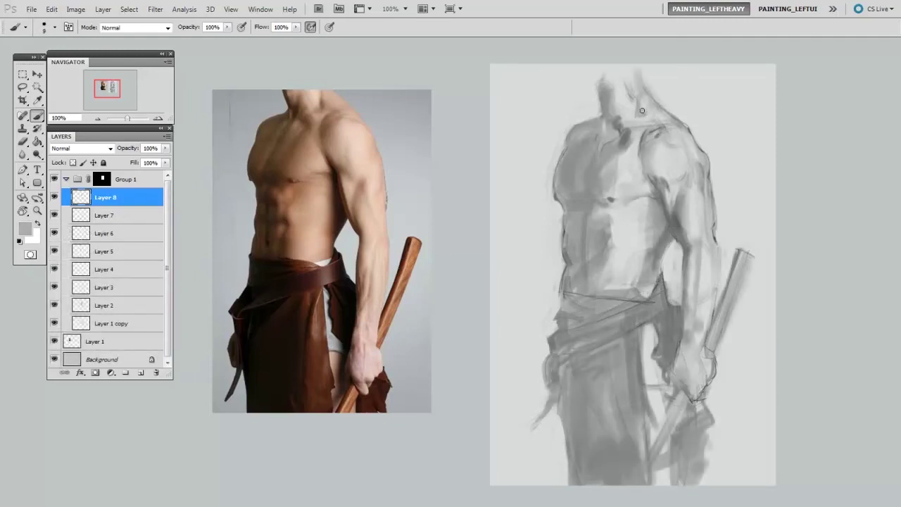
alt+click(658, 117)
alt+click(660, 114)
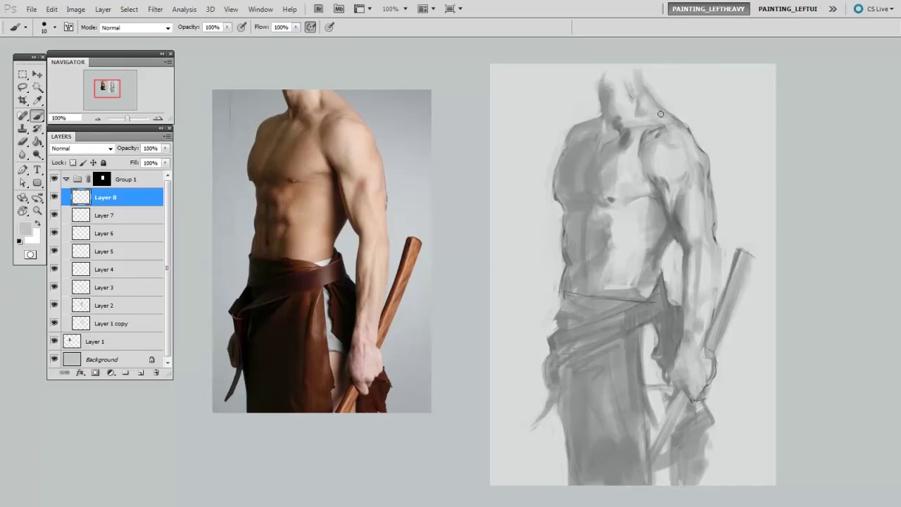
alt+click(614, 113)
key(bracketright)
alt+click(614, 79)
alt+click(620, 80)
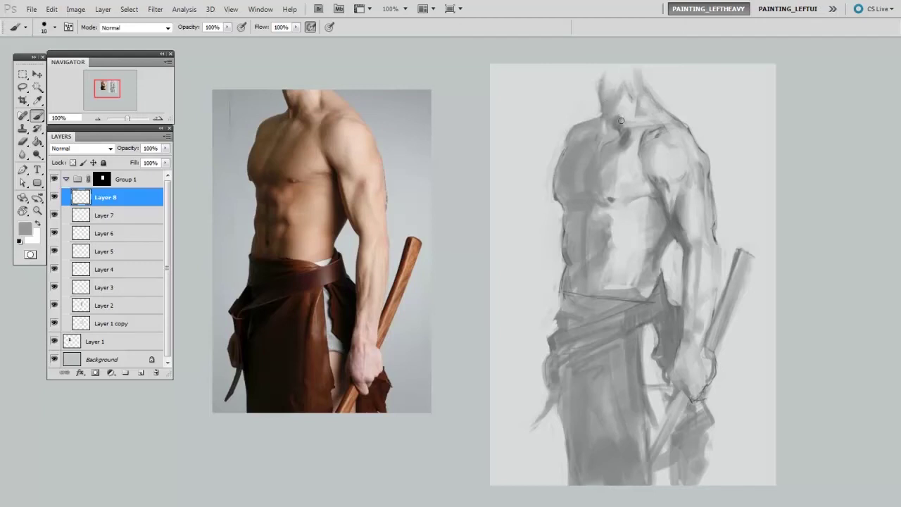
alt+click(624, 95)
key(bracketright)
Add a new layer above Layer 8 and repaint the neck in sampled greys
key(ctrl+shift+alt+n)
alt+click(661, 127)
key(bracketleft)
key(bracketleft)
key(bracketright)
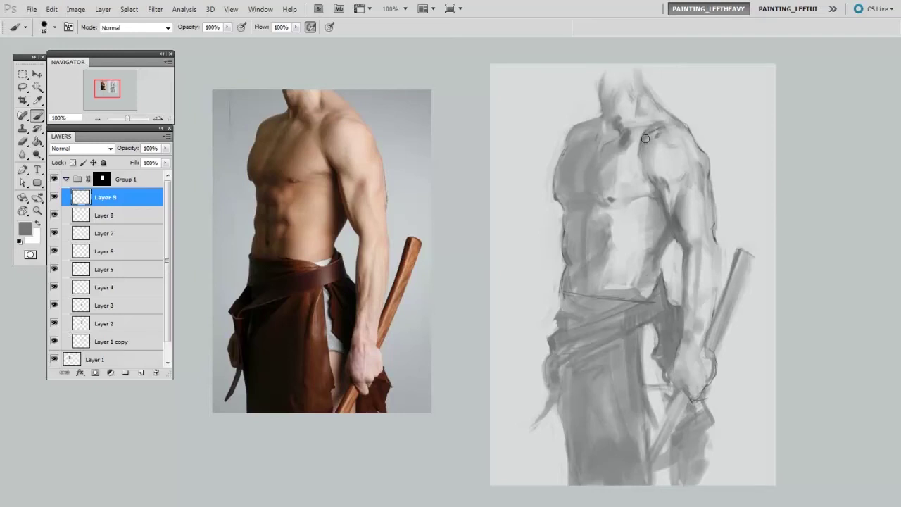
alt+click(676, 133)
key(bracketright)
alt+click(626, 121)
key(bracketright)
key(bracketright)
key(bracketright)
mouse_move(624, 127)
mouse_down()
mouse_move(623, 91)
mouse_move(639, 126)
mouse_up()
Lighten the shading beside the neck and collarbone with a smaller brush
alt+click(632, 98)
key(bracketleft)
alt+click(634, 156)
key(bracketleft)
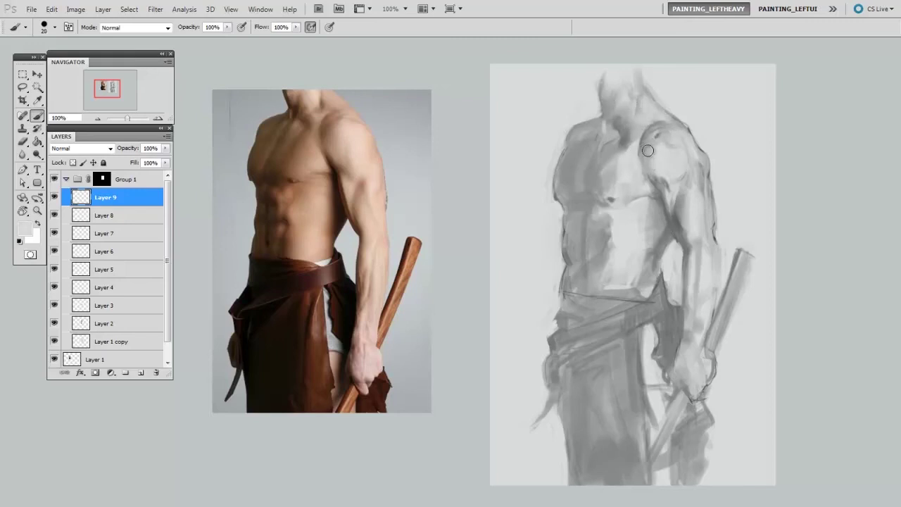
key(bracketleft)
key(bracketleft)
key(bracketleft)
drag(624, 134, 630, 171)
Sample darker greys and add a dark stroke near the shoulder
alt+click(642, 109)
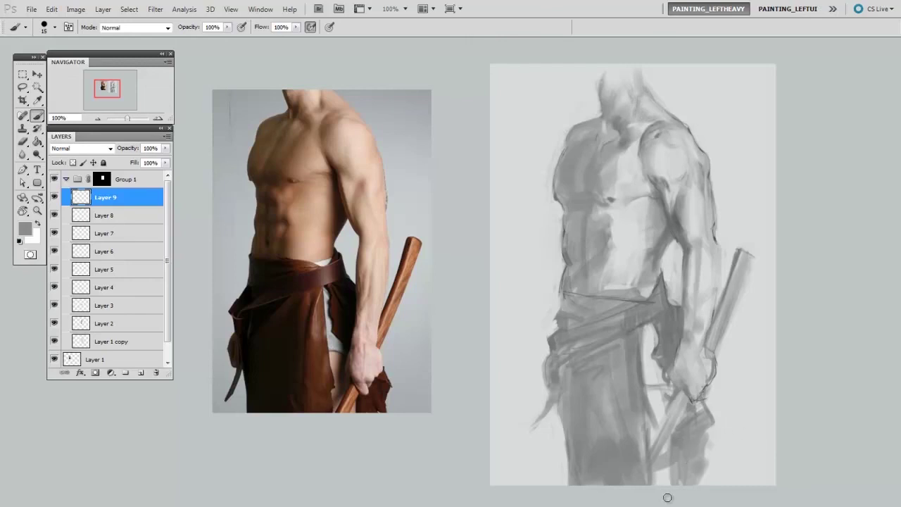
alt+click(646, 132)
key(bracketright)
key(bracketright)
drag(642, 145, 655, 140)
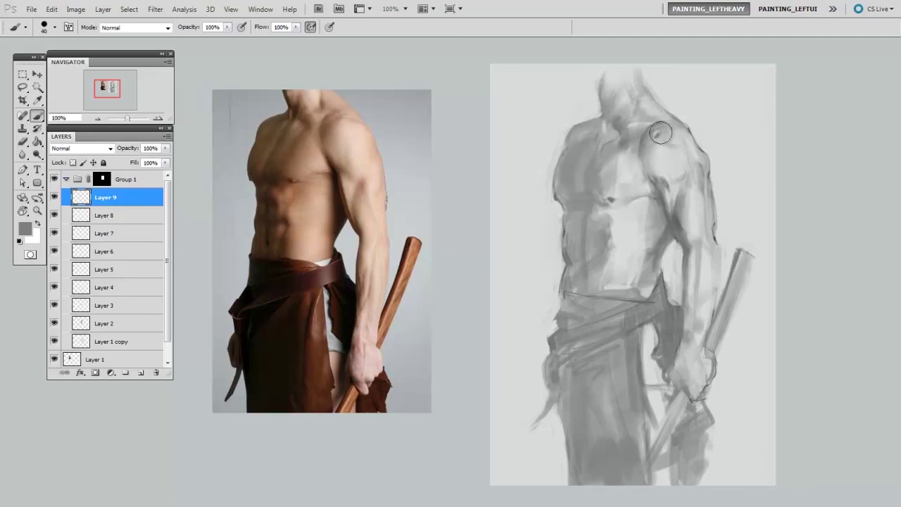
key(e)
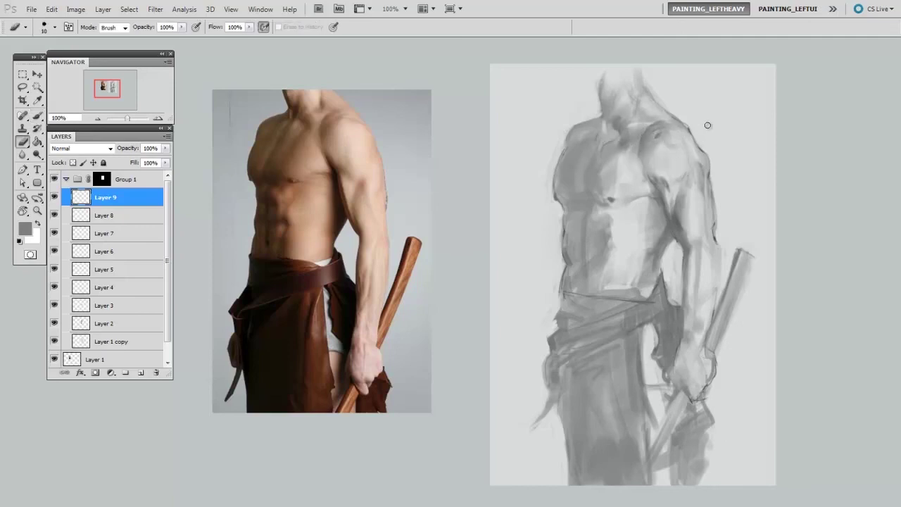
key(b)
Repaint the right shoulder with a series of light and dark grey strokes
alt+click(672, 161)
alt+click(664, 123)
drag(662, 173, 659, 194)
drag(666, 127, 676, 197)
drag(687, 148, 669, 187)
drag(662, 130, 712, 183)
Sample lighter, darker and near-white chest greys with a smaller brush
key(e)
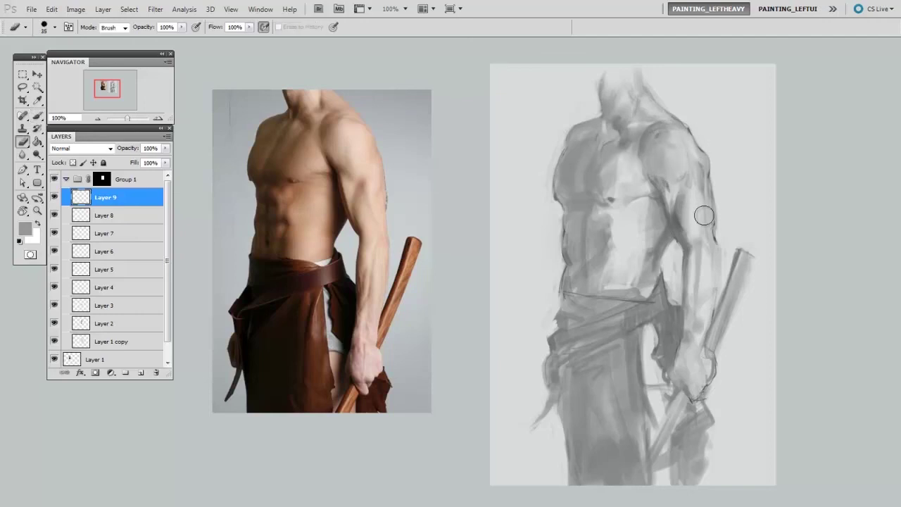
key(b)
alt+click(623, 173)
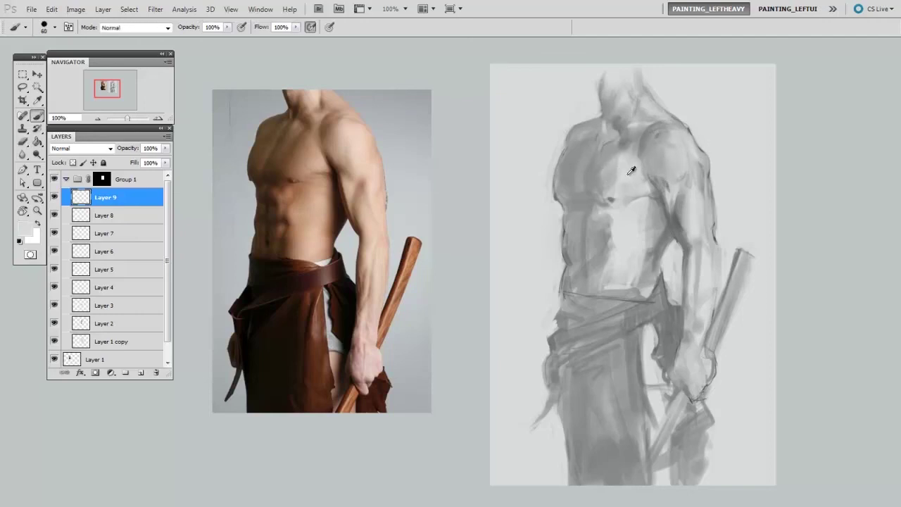
alt+click(616, 155)
key(bracketleft)
key(bracketleft)
key(bracketleft)
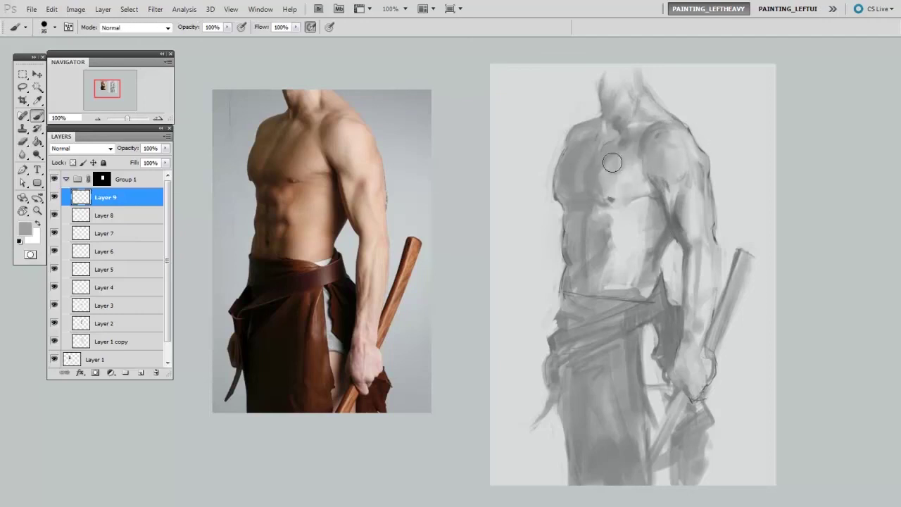
alt+click(654, 169)
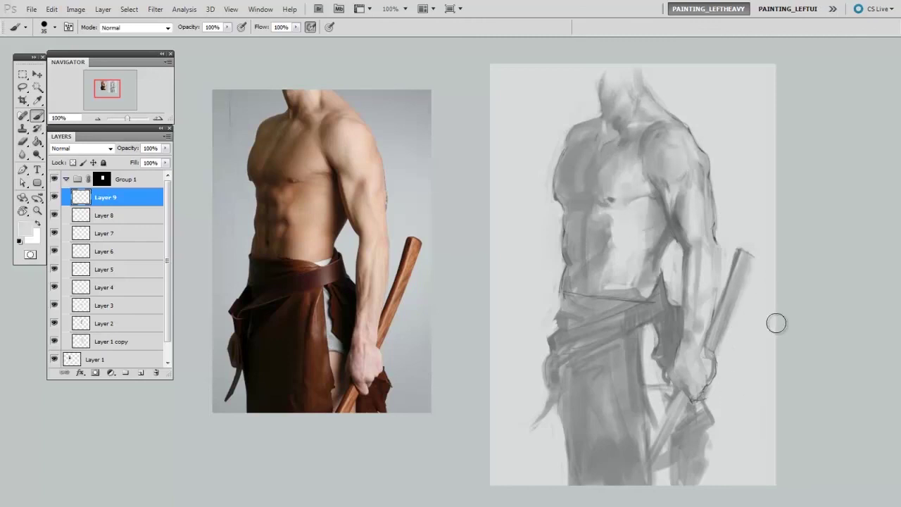